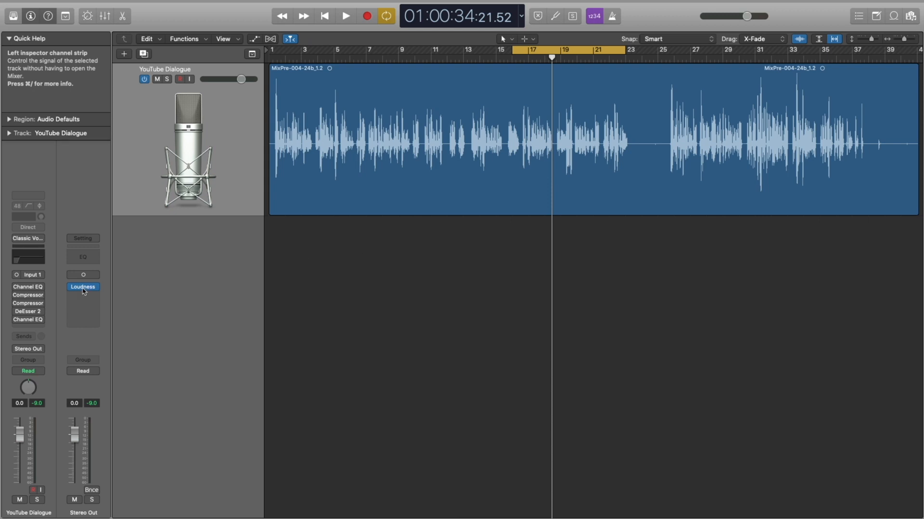
click(82, 288)
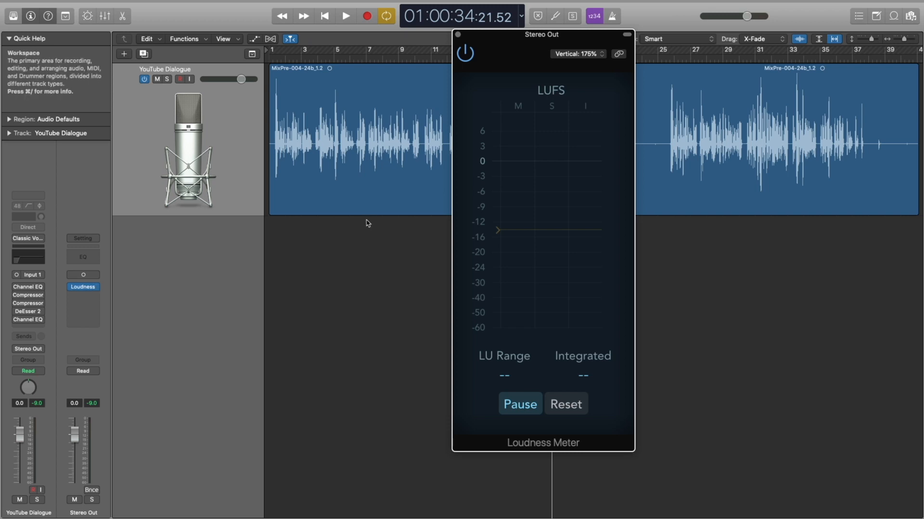
key(space)
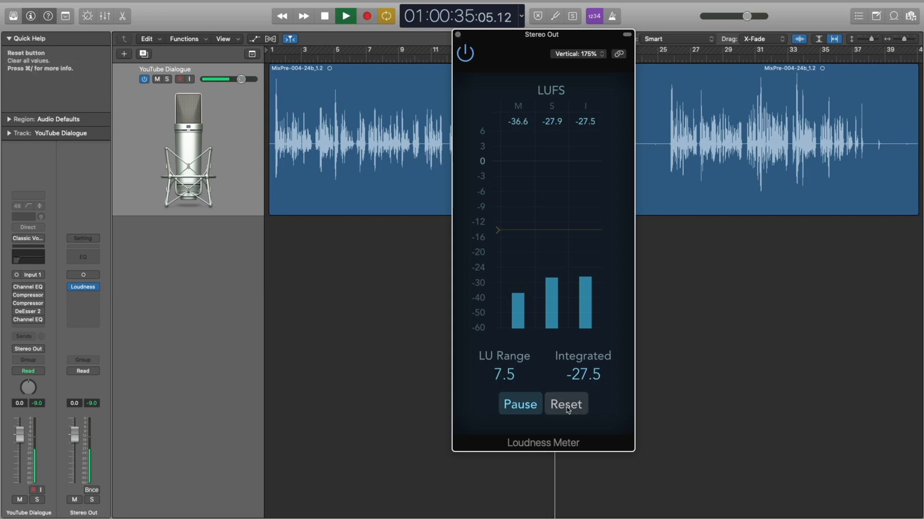
key(space)
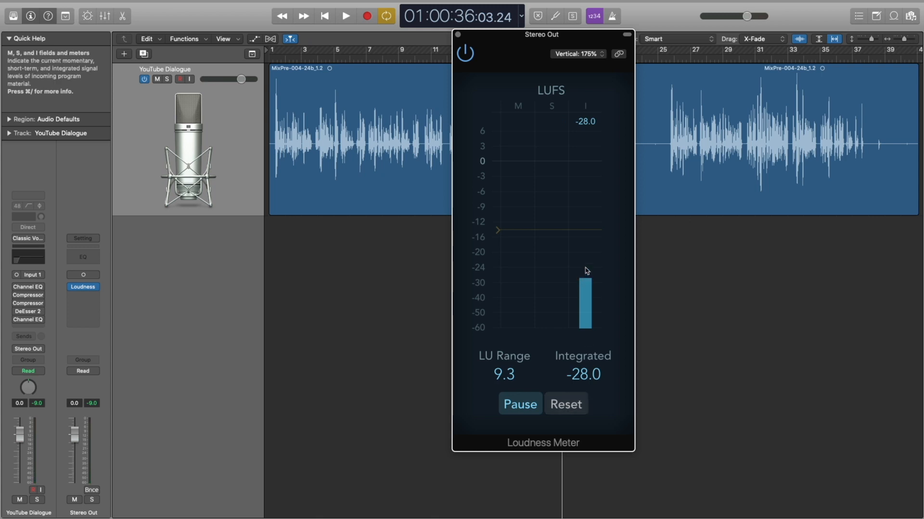
click(458, 35)
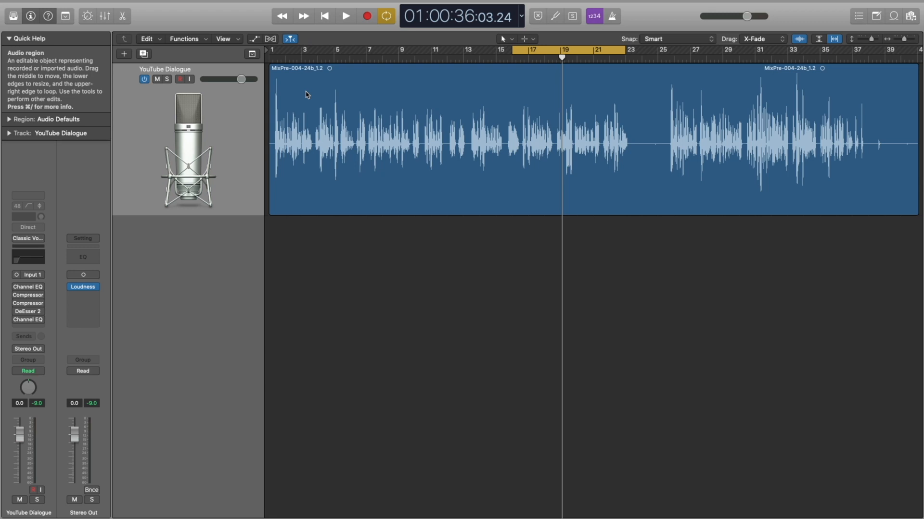
click(187, 38)
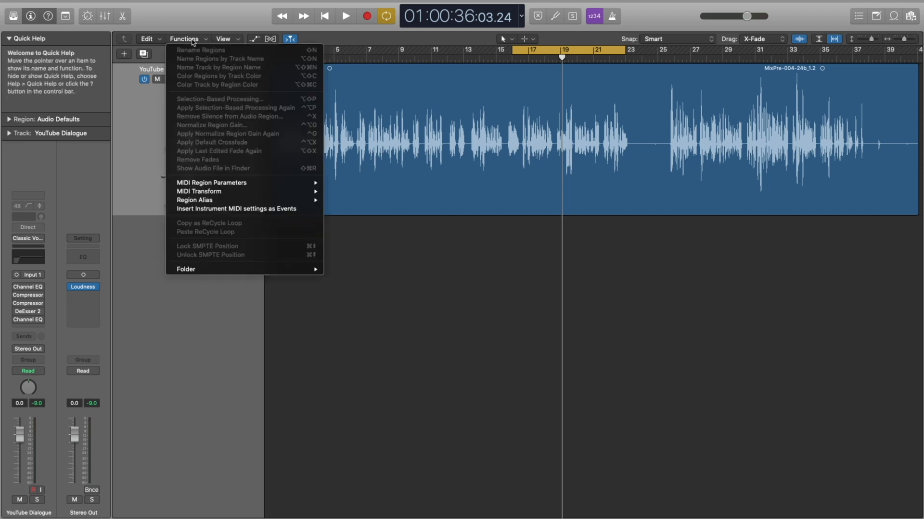
click(432, 93)
click(387, 77)
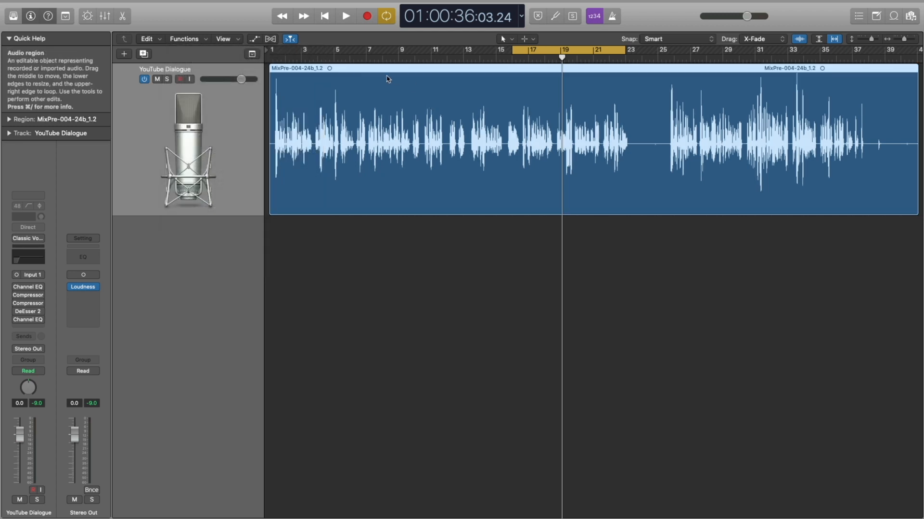
click(187, 40)
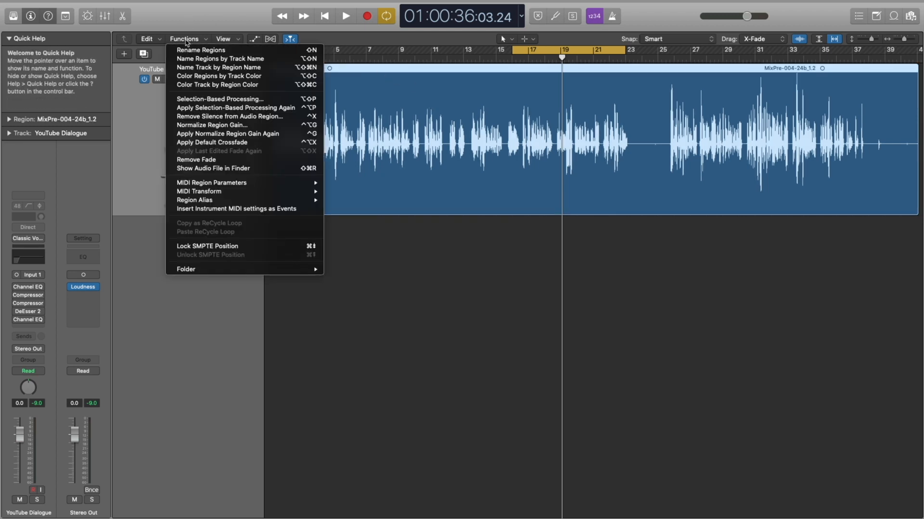
click(213, 126)
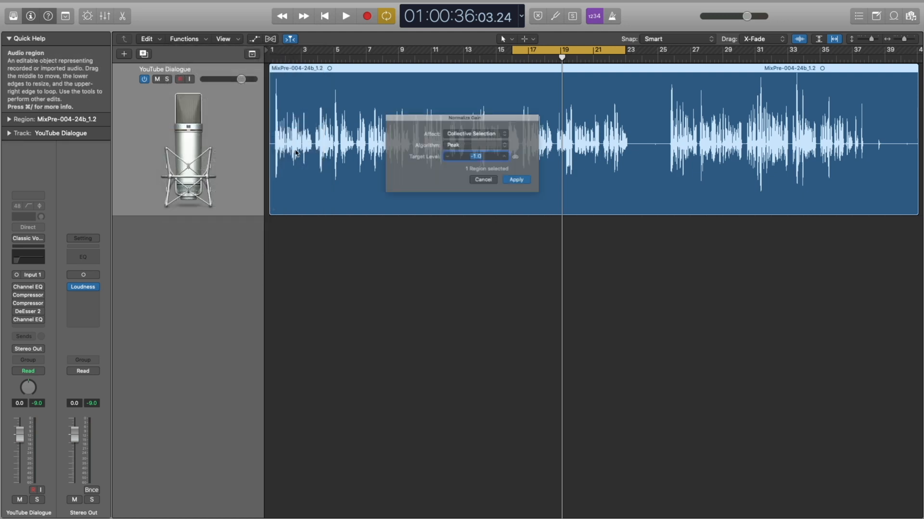
click(498, 146)
click(479, 153)
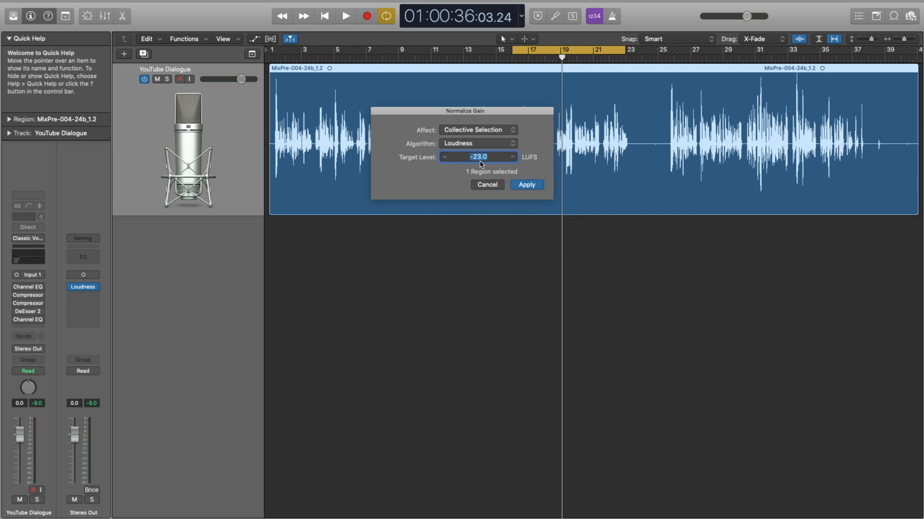
click(488, 186)
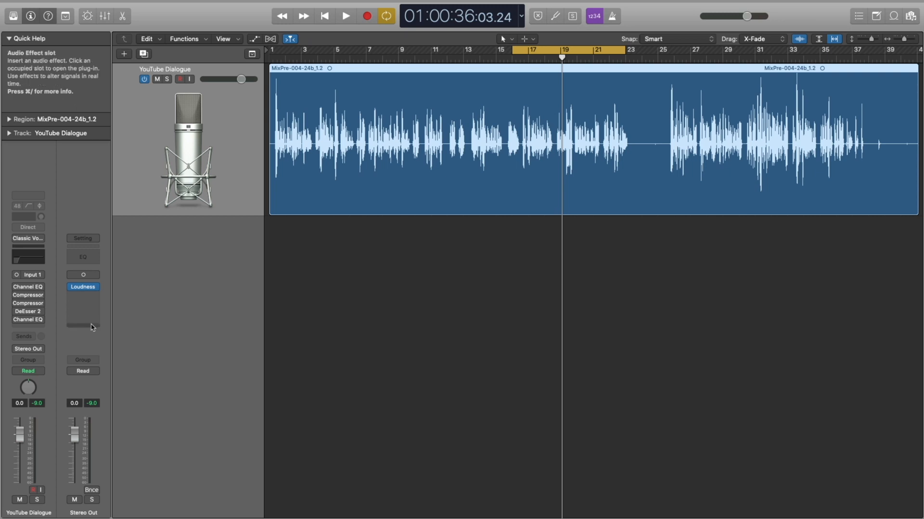
Bypass and re-enable the 80 Hz high-pass Channel EQ to compare, then close it.
click(28, 289)
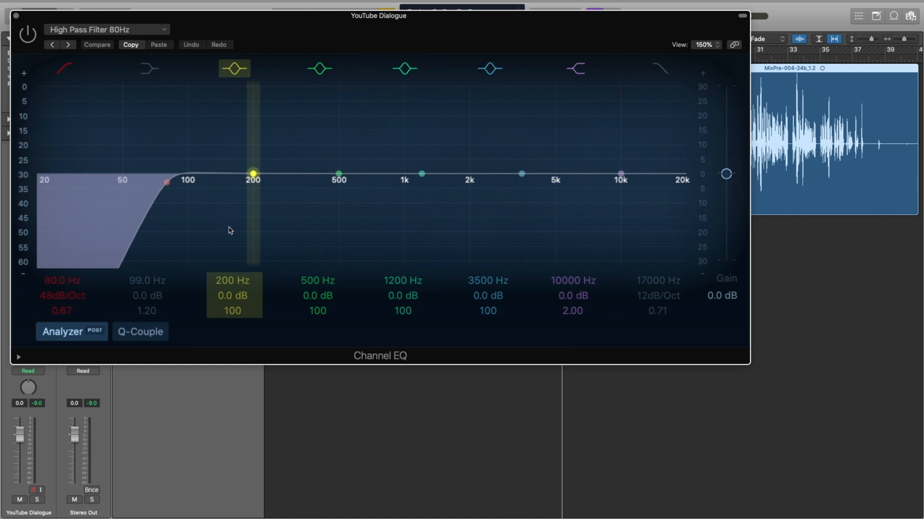
click(28, 35)
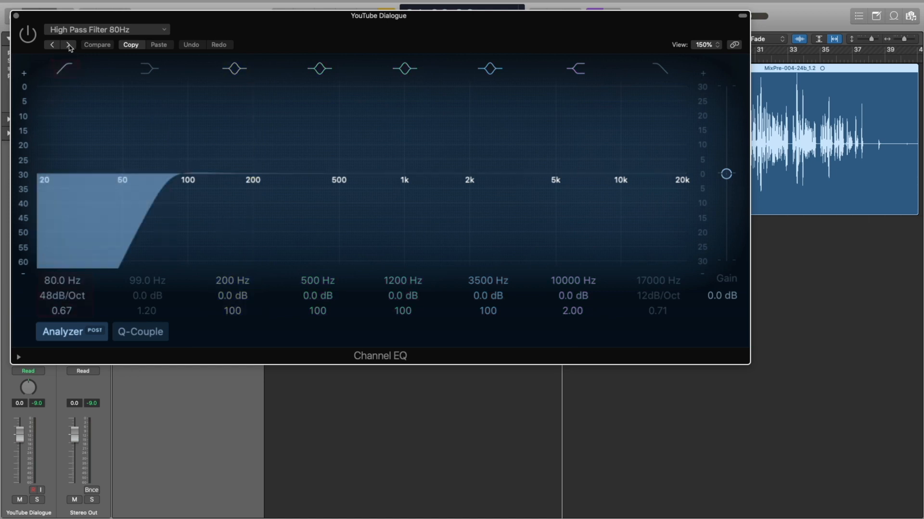
click(28, 35)
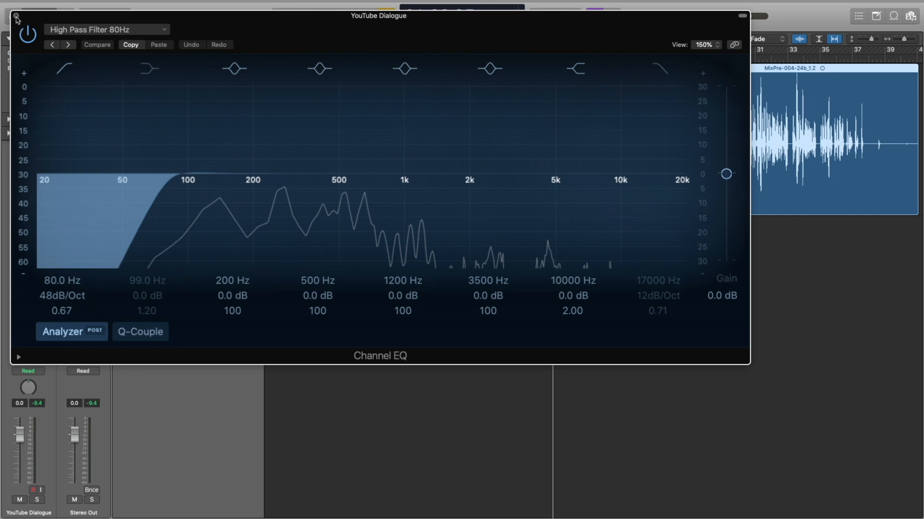
click(16, 17)
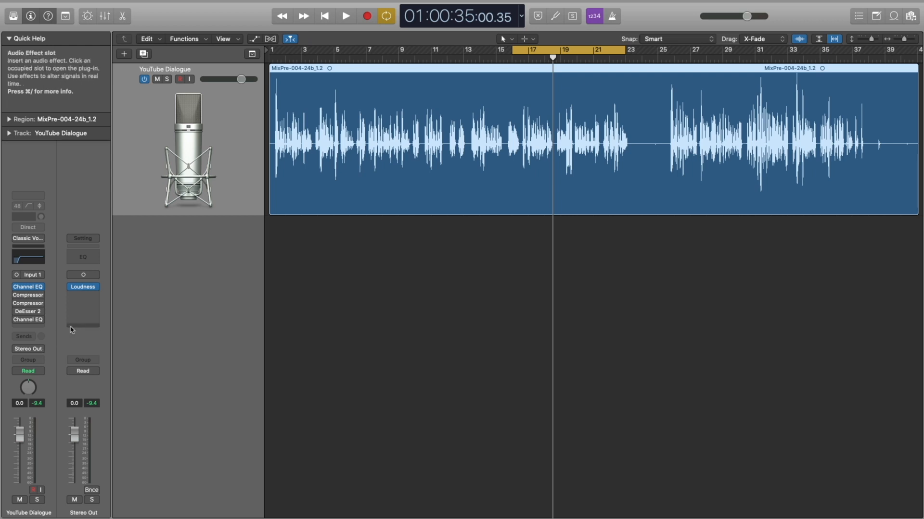
Switch on the first Compressor's Peak Limiter setting while the dialogue plays back.
click(30, 297)
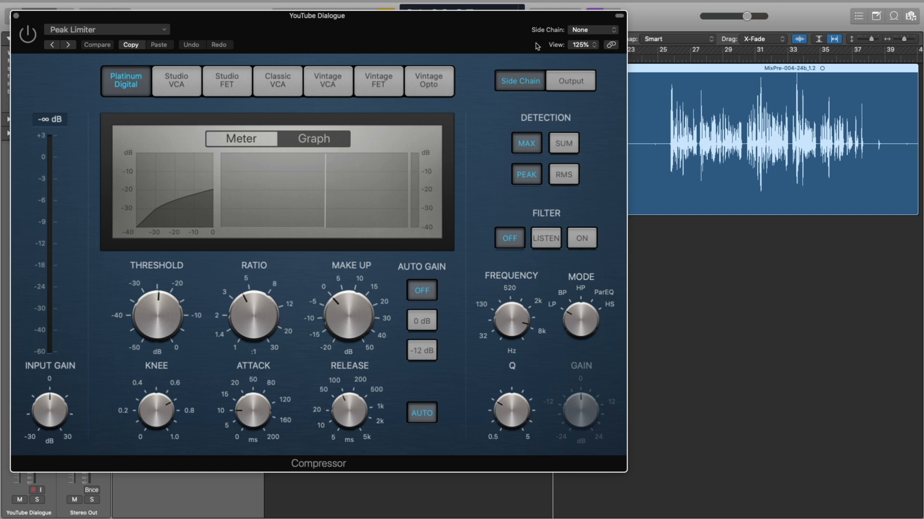
drag(424, 23, 569, 27)
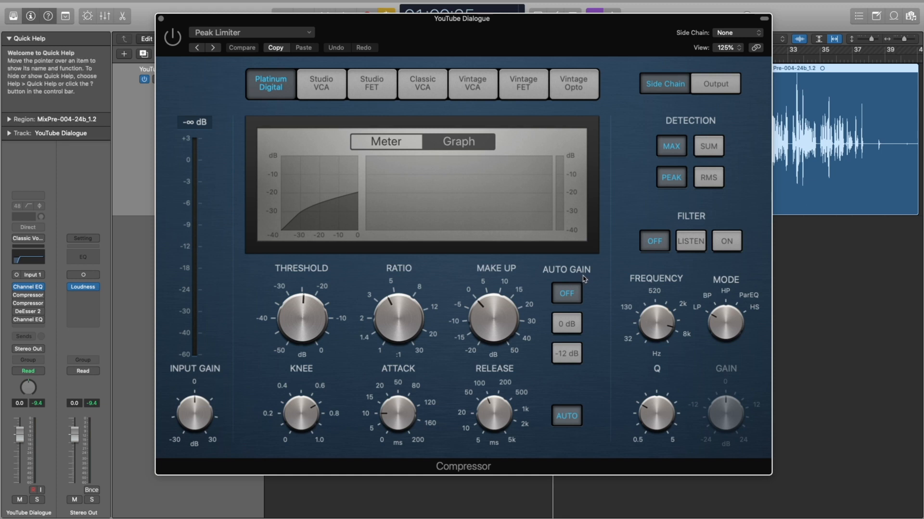
key(space)
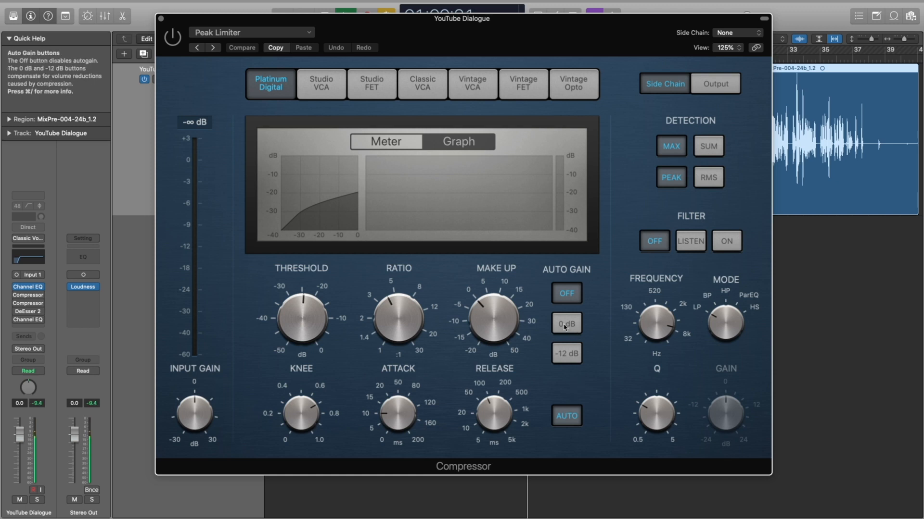
click(170, 38)
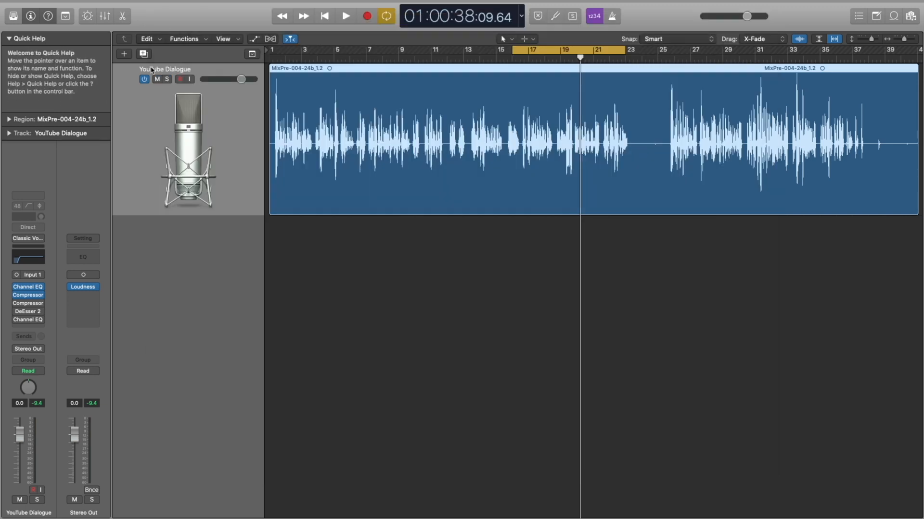
Enable the second Compressor (Narration Vocal, RMS detection) after checking its side-chain settings.
click(25, 304)
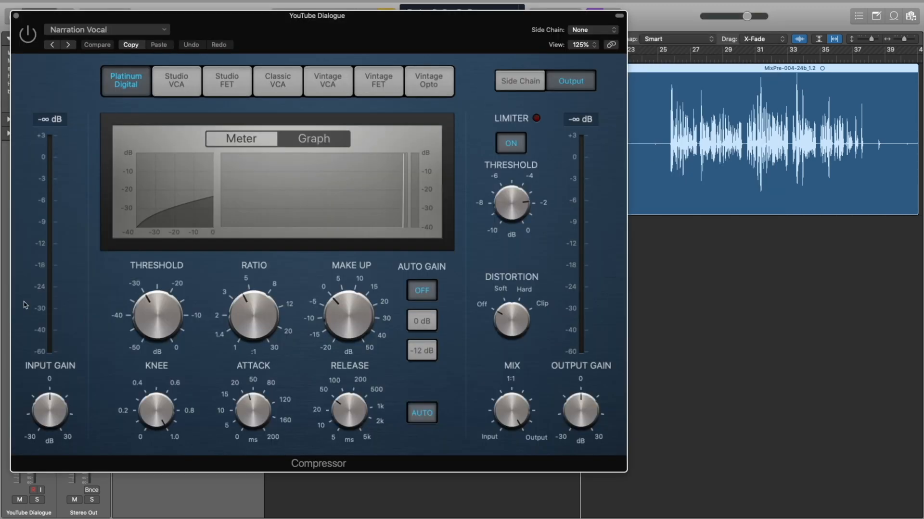
drag(443, 30, 587, 28)
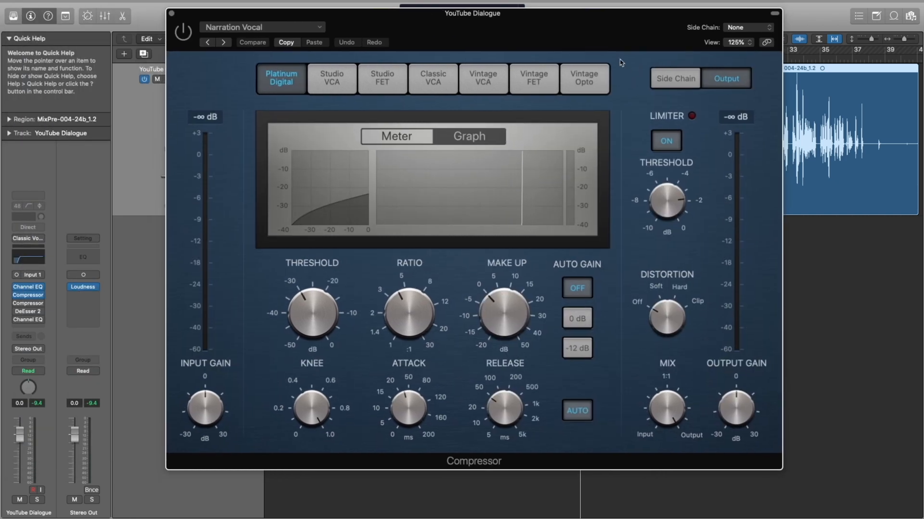
click(675, 78)
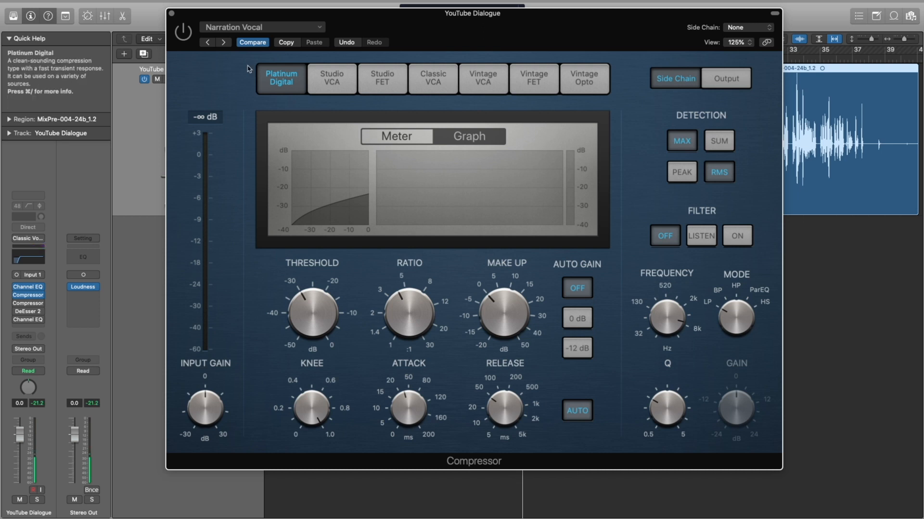
click(182, 36)
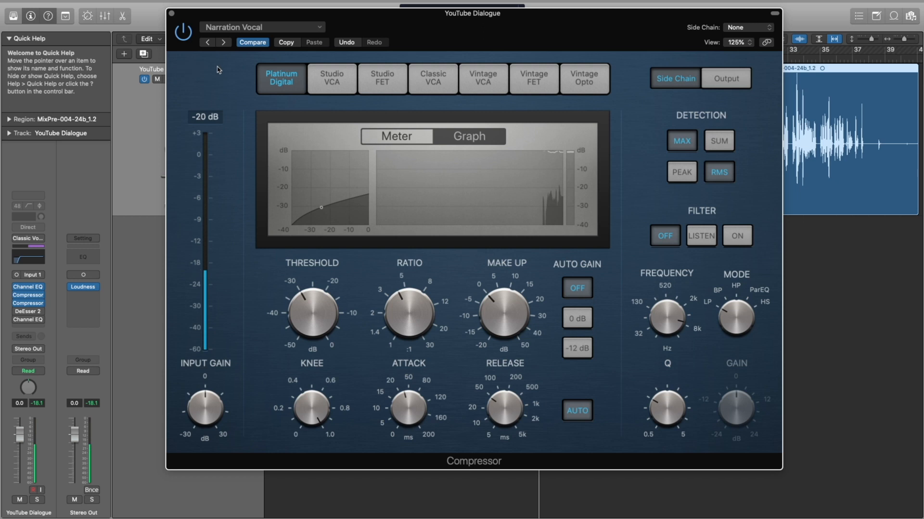
click(171, 15)
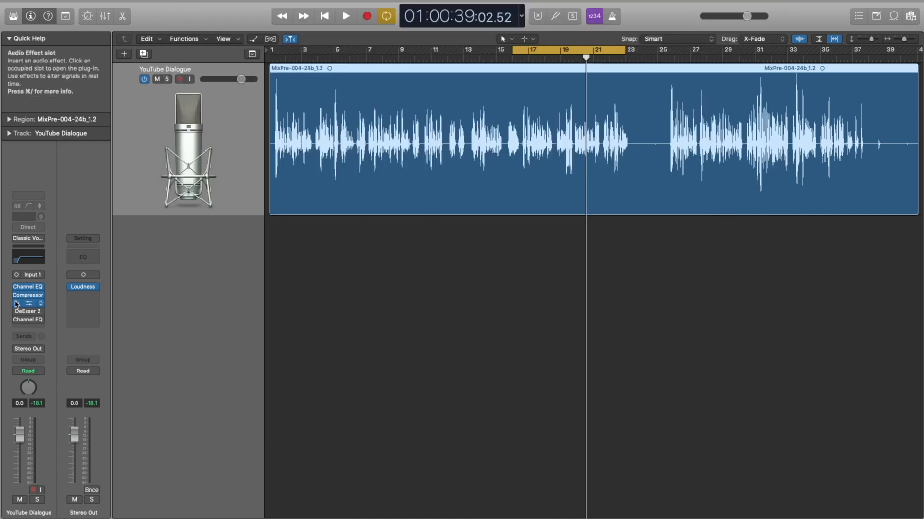
click(24, 316)
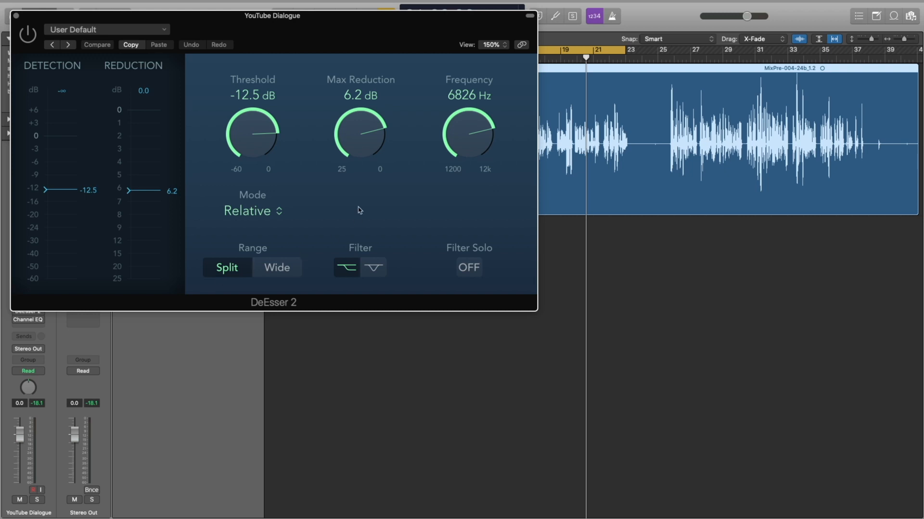
drag(284, 17, 482, 76)
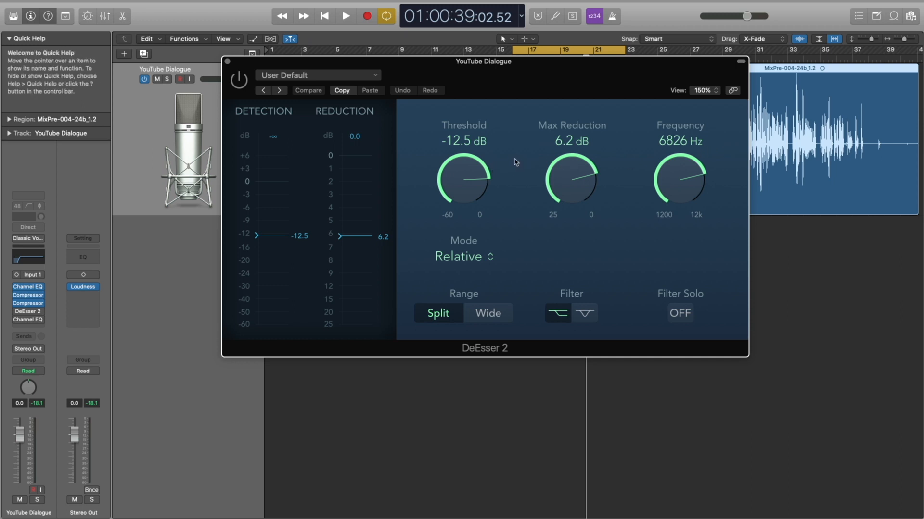
key(space)
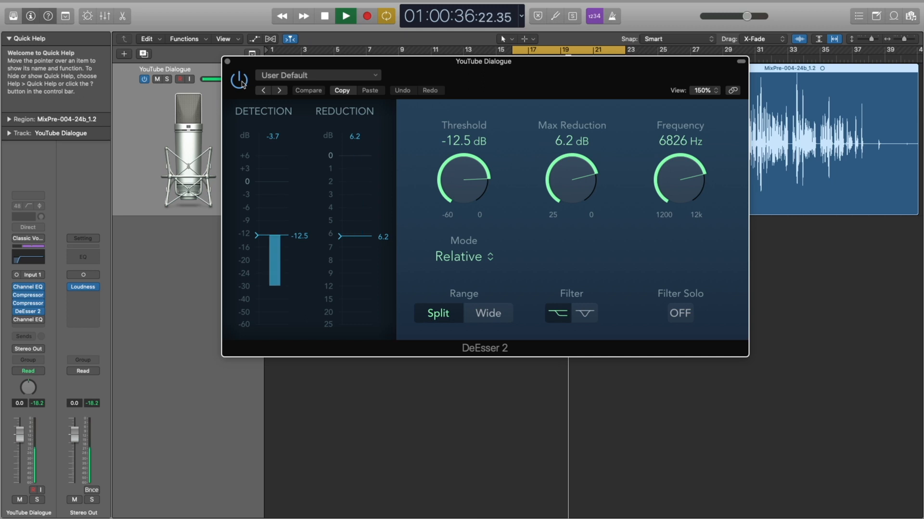
key(space)
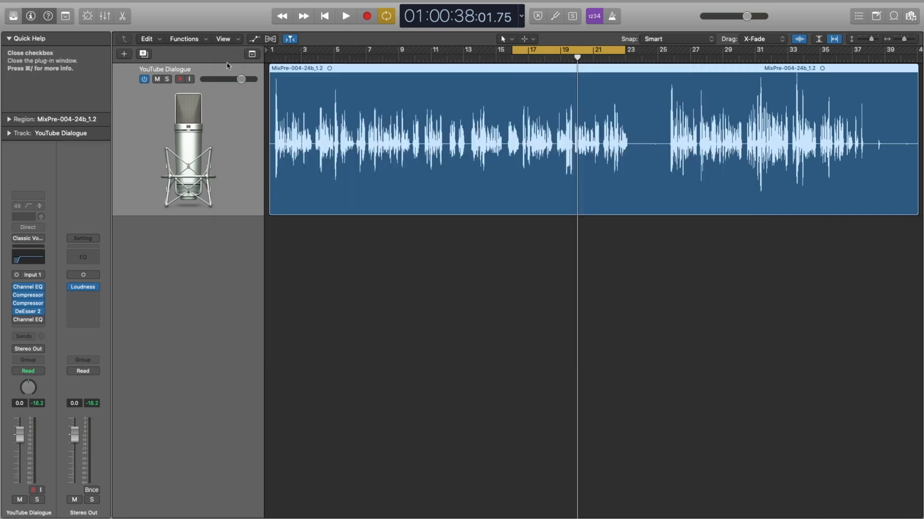
click(228, 62)
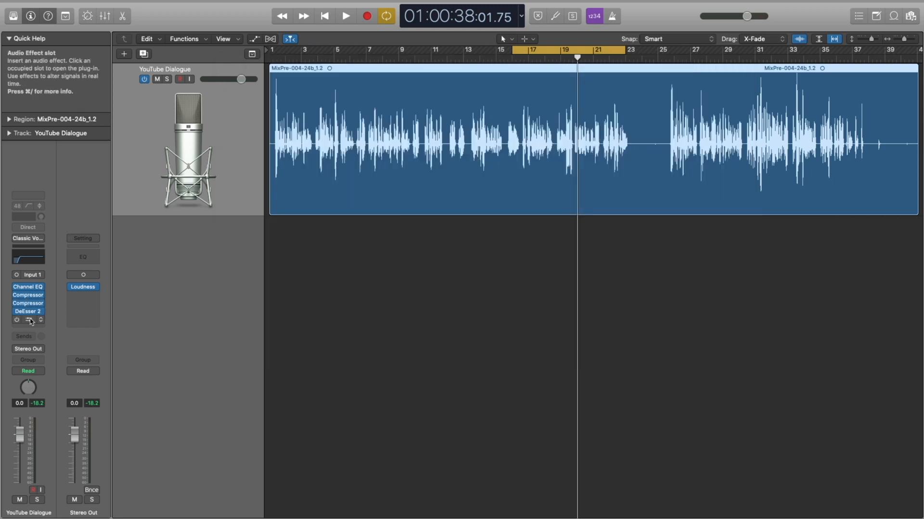
click(30, 319)
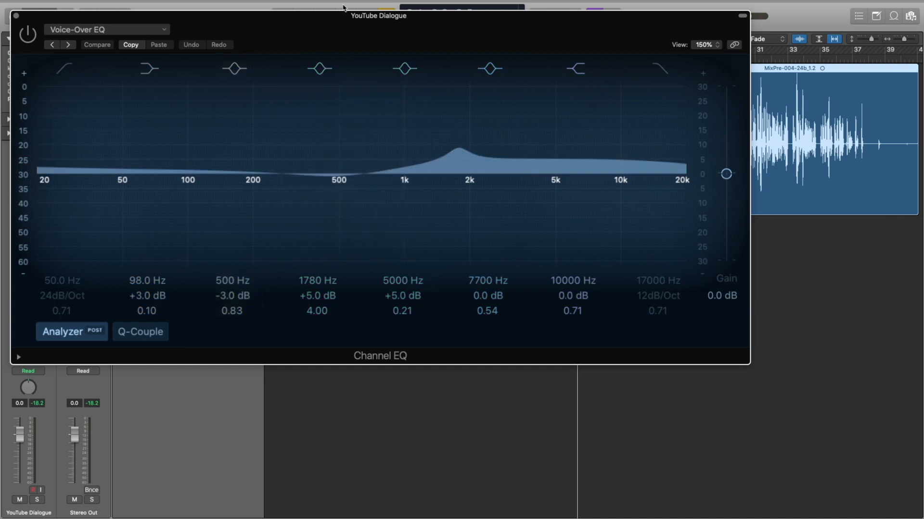
drag(338, 29, 451, 31)
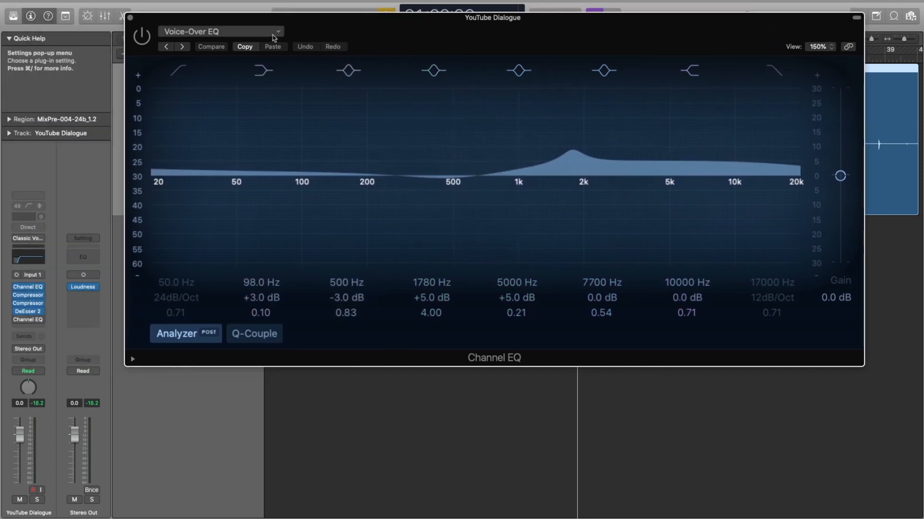
click(278, 32)
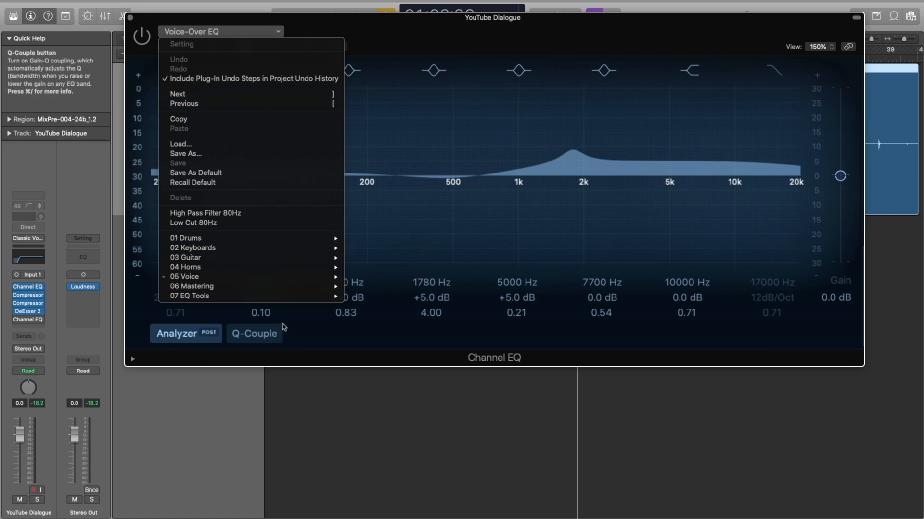
mouse_move(237, 271)
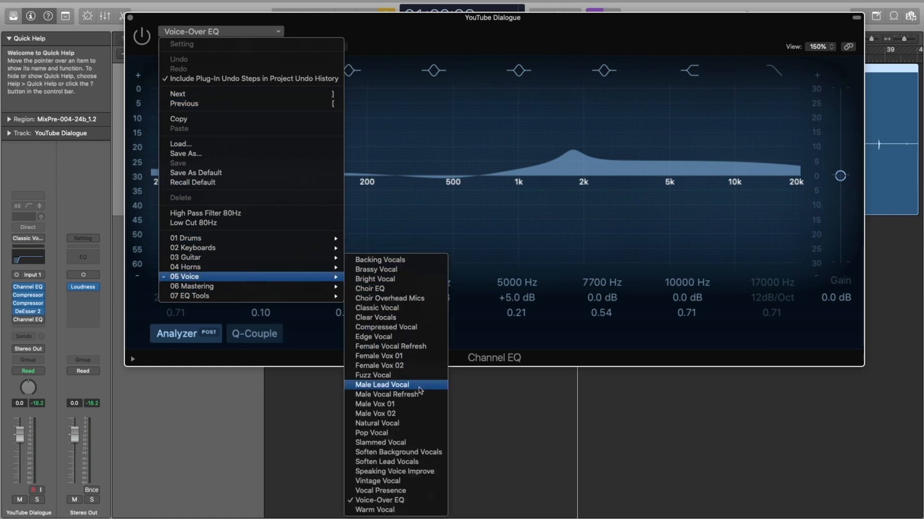
click(199, 415)
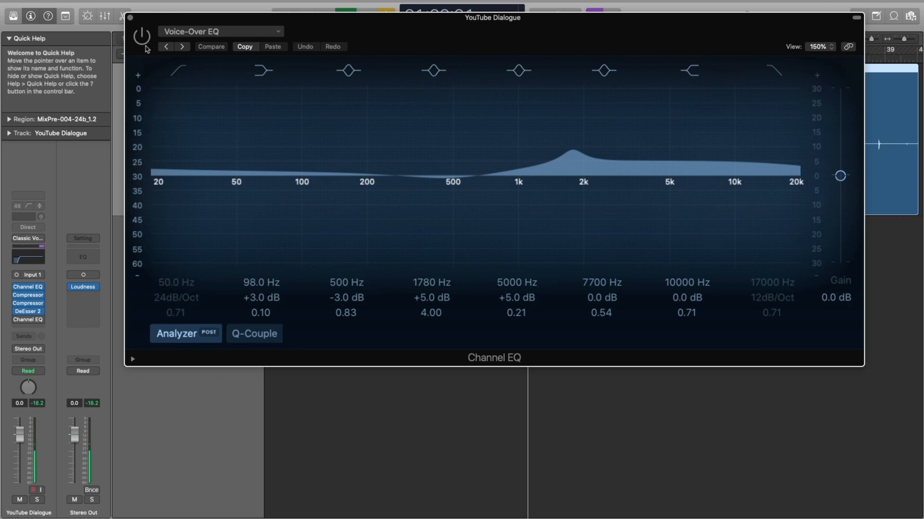
click(142, 37)
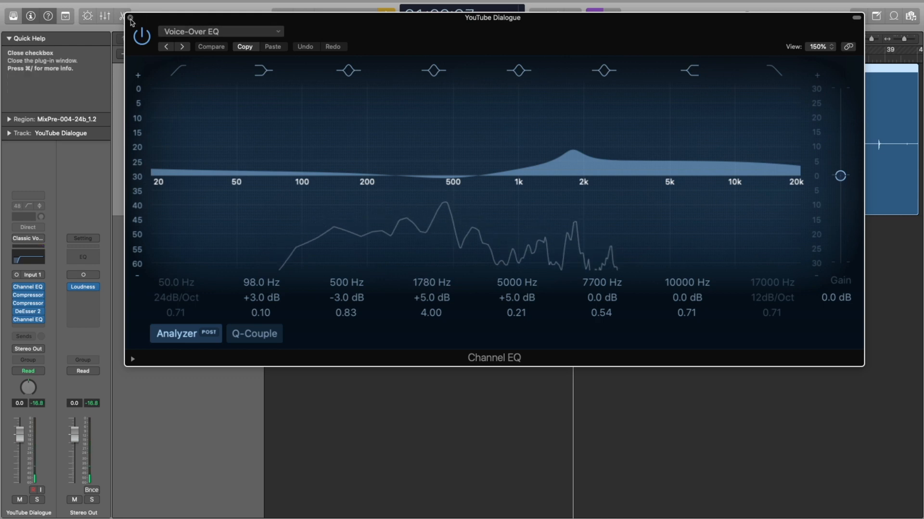
click(130, 19)
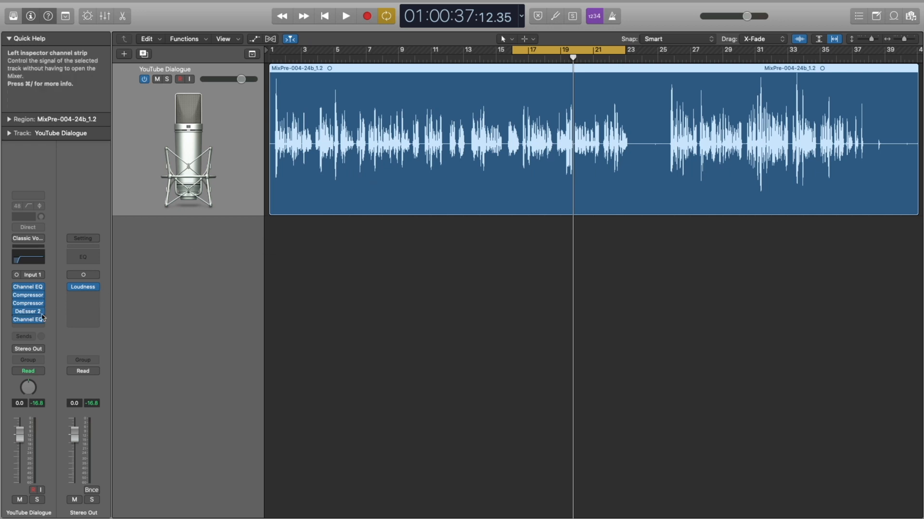
click(85, 289)
click(565, 404)
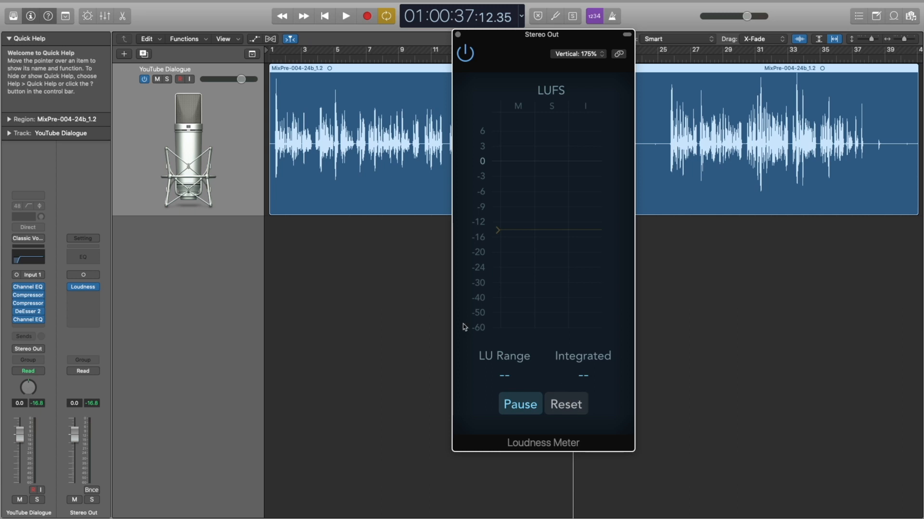
key(space)
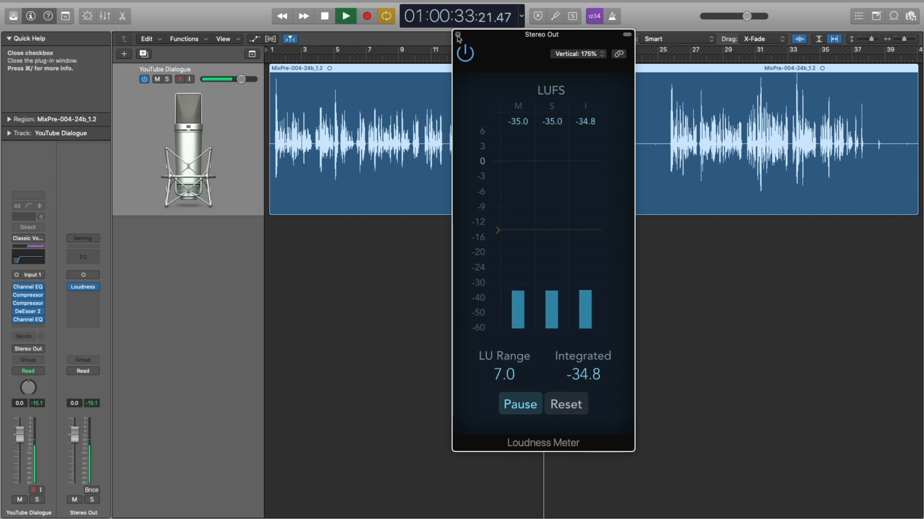
key(space)
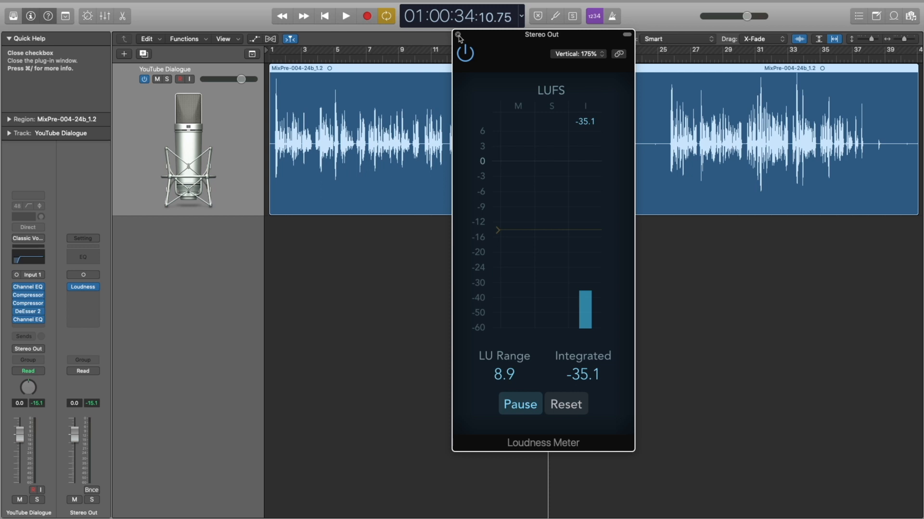
click(458, 36)
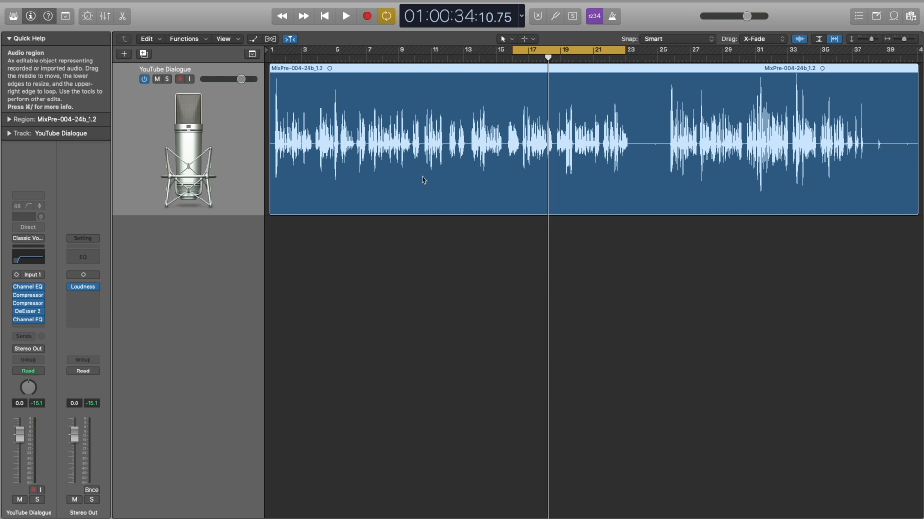
Bounce the dialogue region in place to a new track with normalization off.
right_click(392, 190)
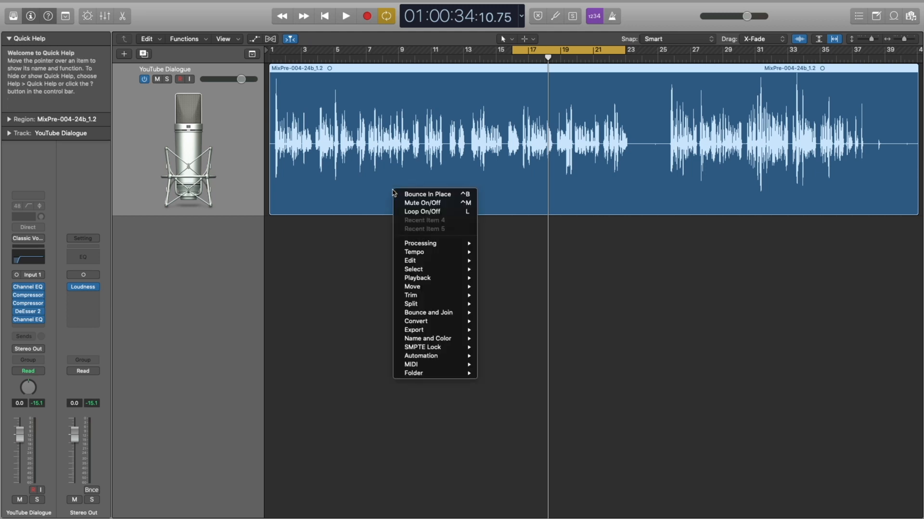
click(420, 195)
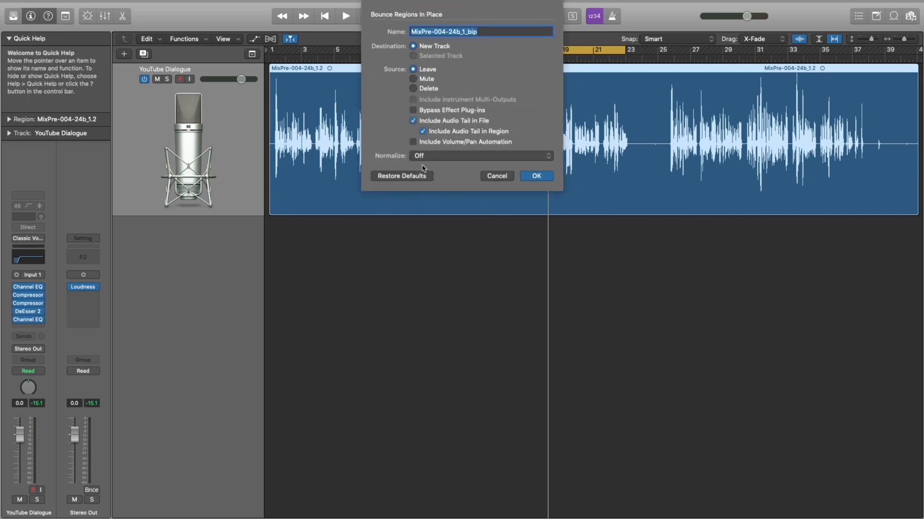
click(438, 162)
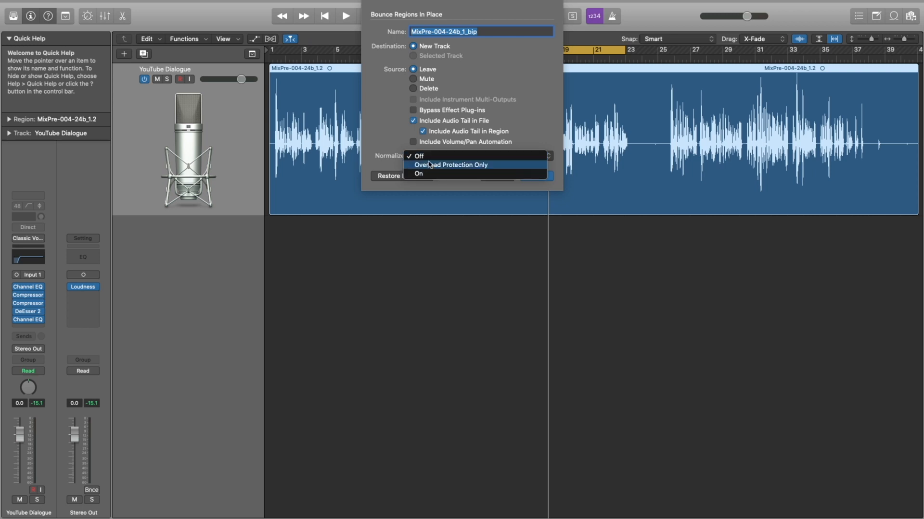
click(479, 156)
click(535, 176)
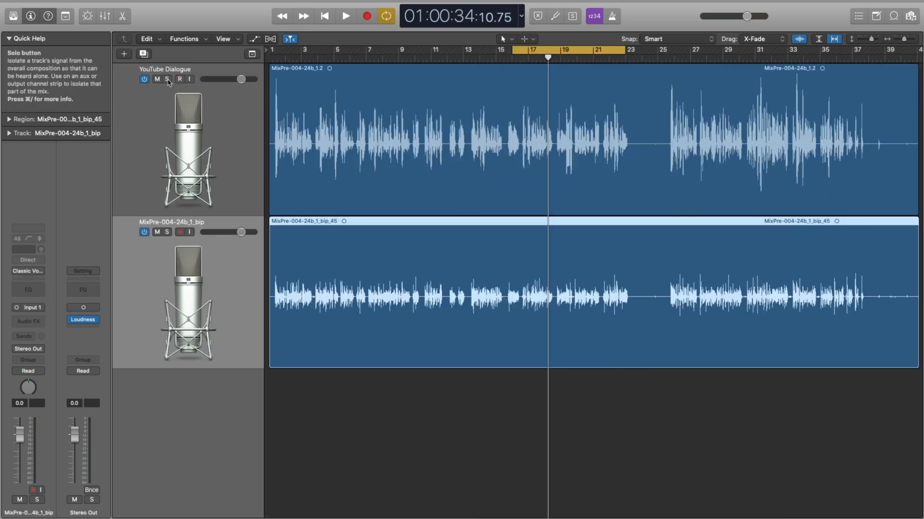
Mute the original YouTube Dialogue track and unmute and solo the MixPre track.
click(168, 80)
click(157, 79)
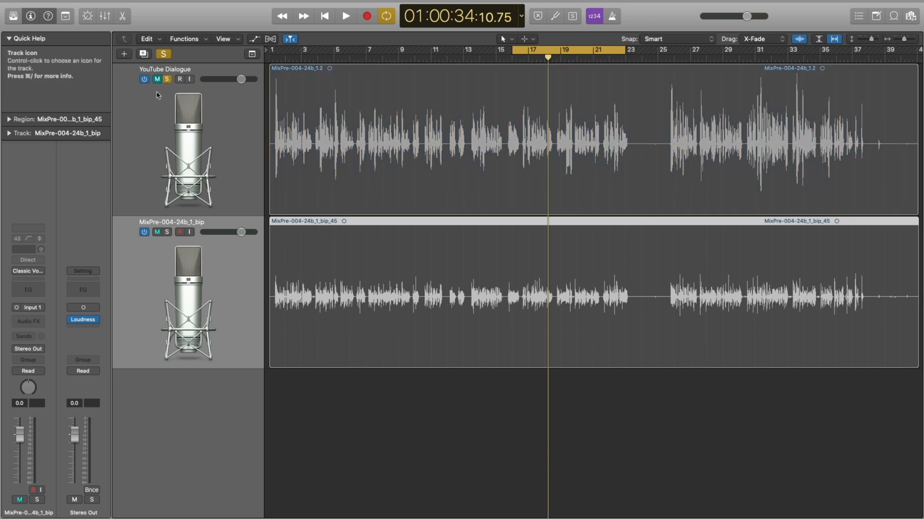
click(155, 233)
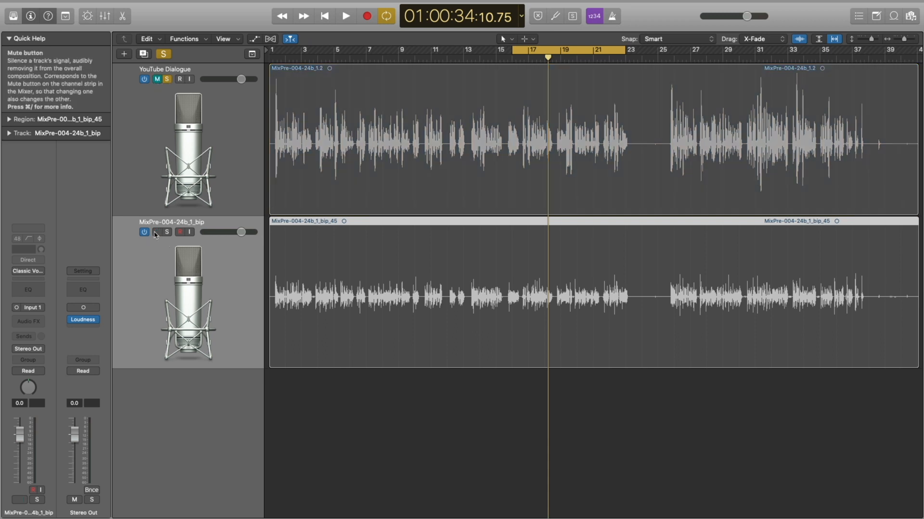
click(167, 233)
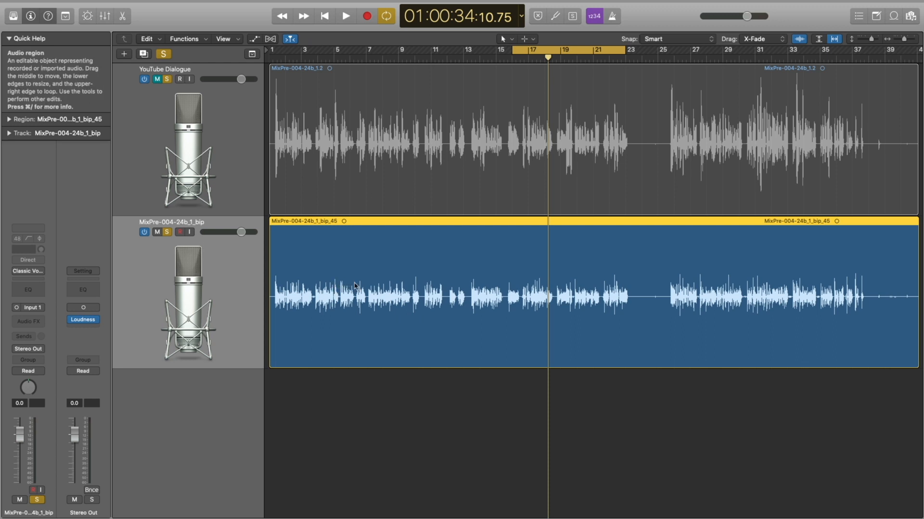
Measure the Stereo Out loudness, reading -35.0 LUFS integrated, then reset the meter.
click(84, 320)
click(560, 408)
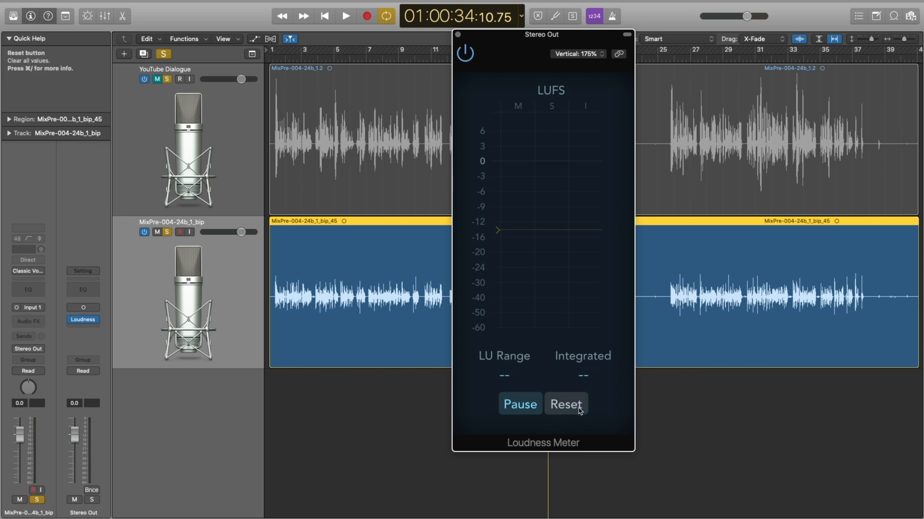
key(space)
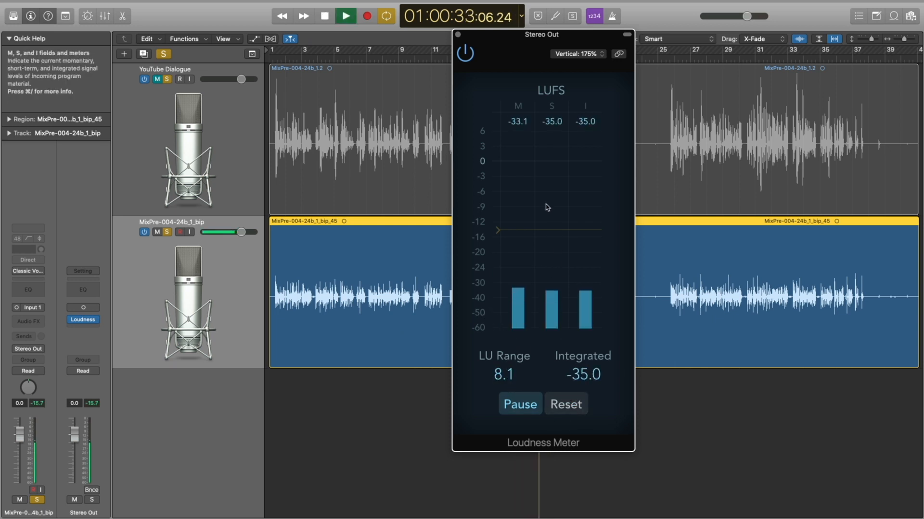
key(space)
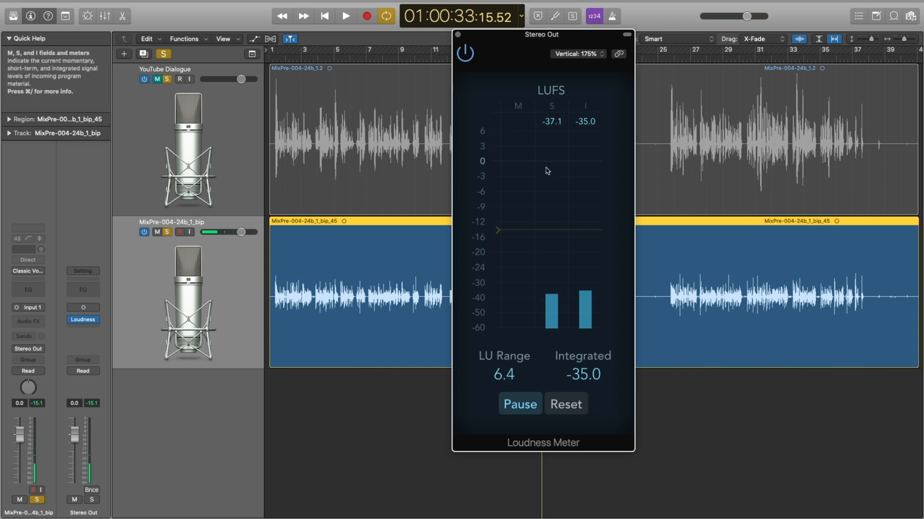
click(566, 404)
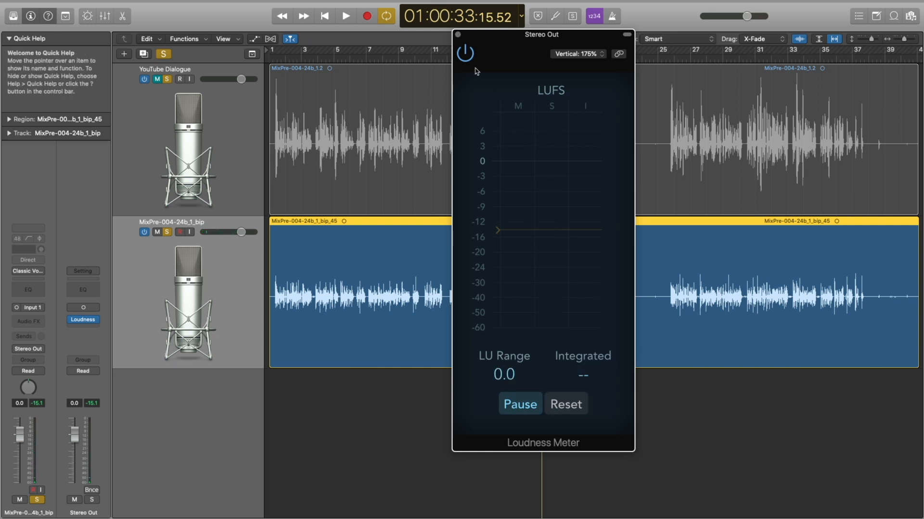
click(458, 34)
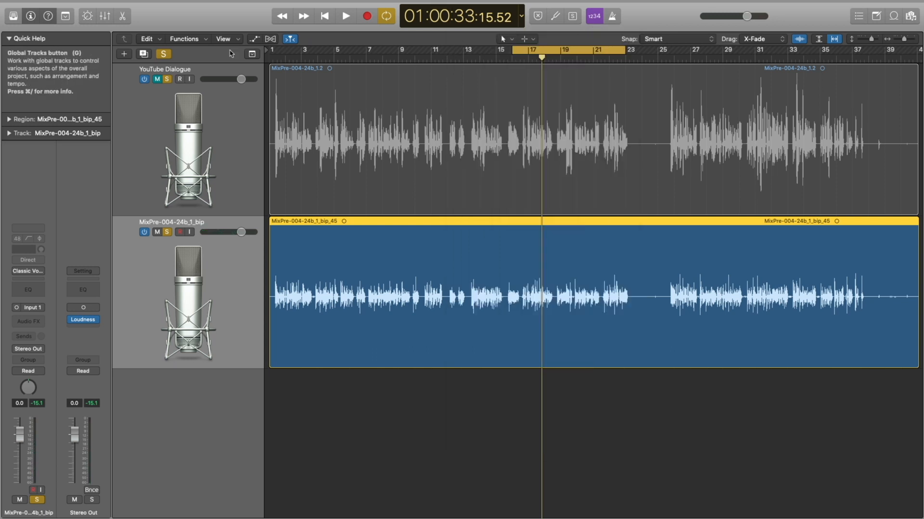
Normalize the bounced region's gain to -14.0 LUFS with the Loudness algorithm.
click(184, 39)
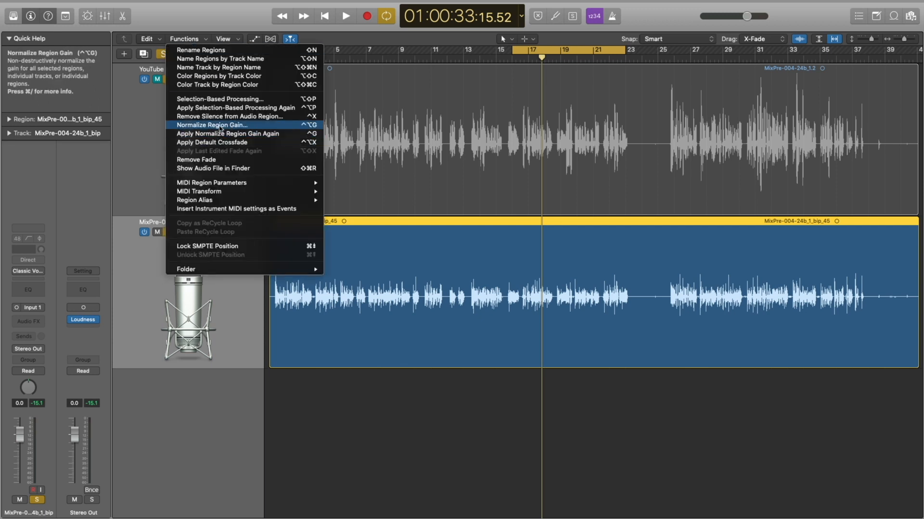
click(221, 126)
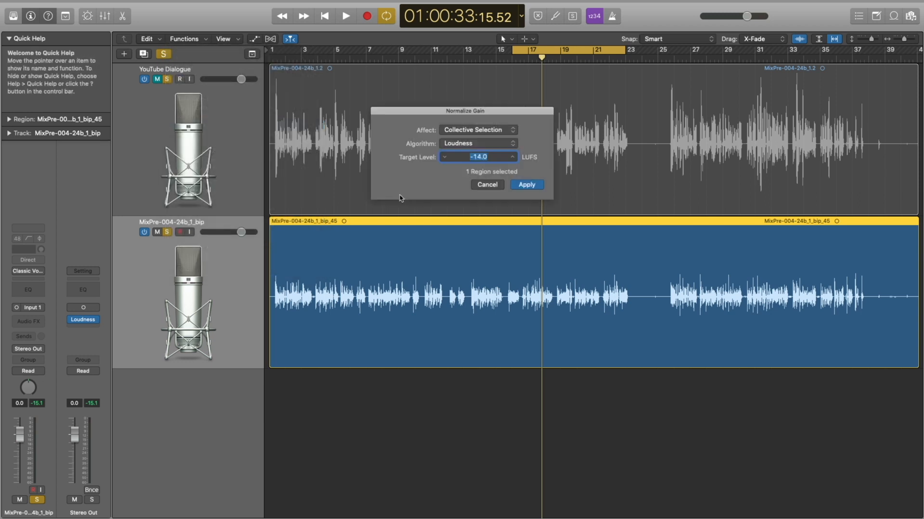
click(478, 145)
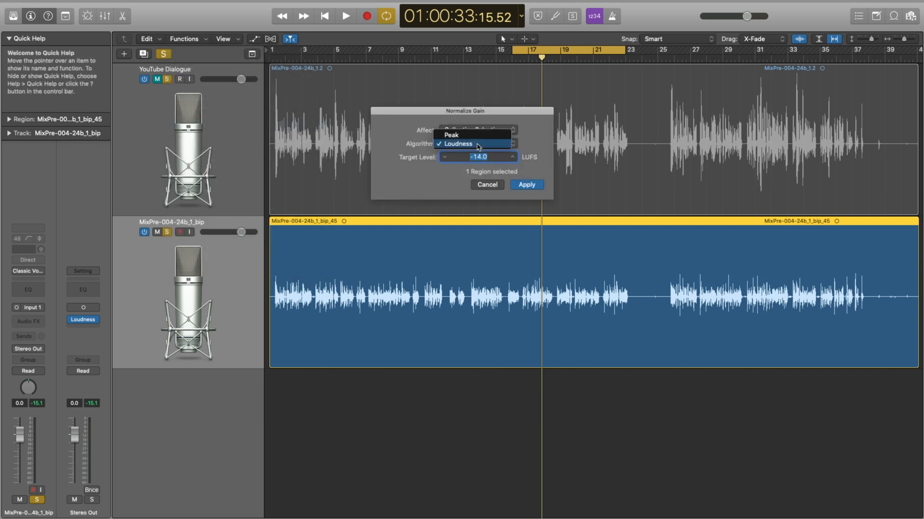
click(391, 154)
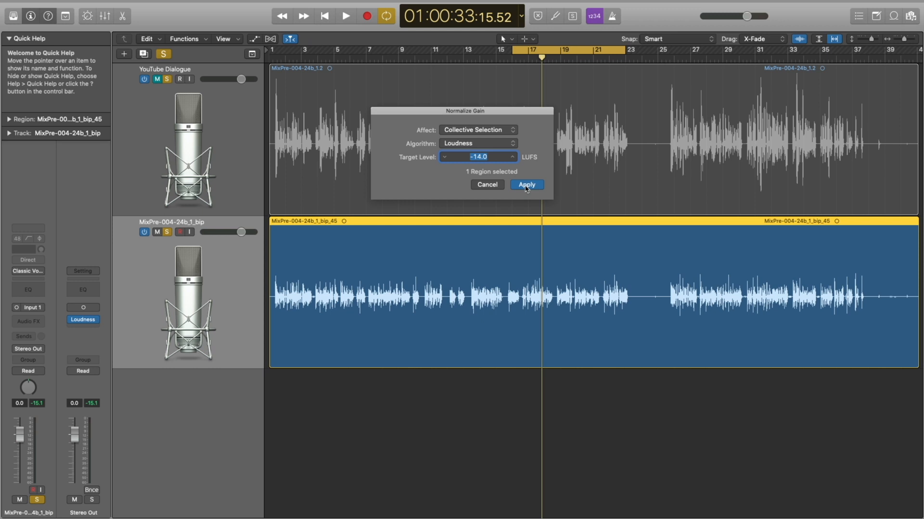
click(526, 186)
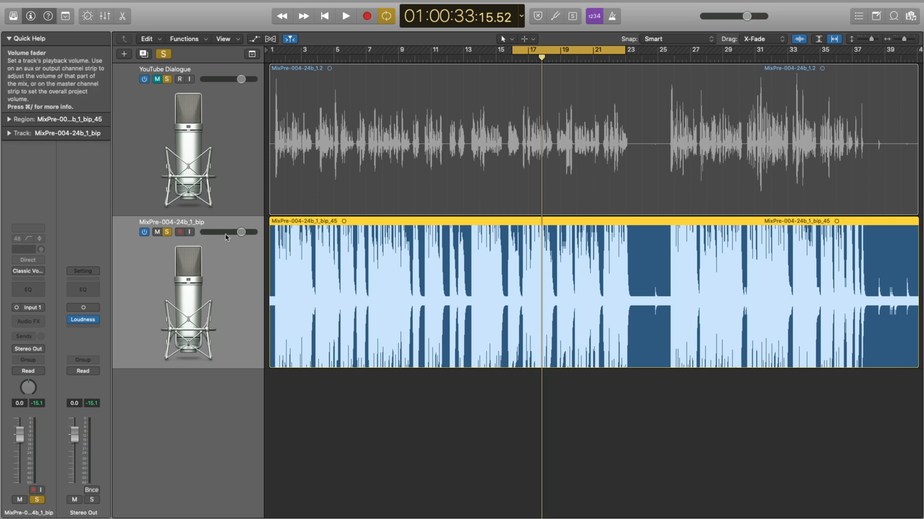
Set the MixPre track volume to -6.2 dB while listening to the normalized dialogue.
drag(241, 232, 222, 232)
key(space)
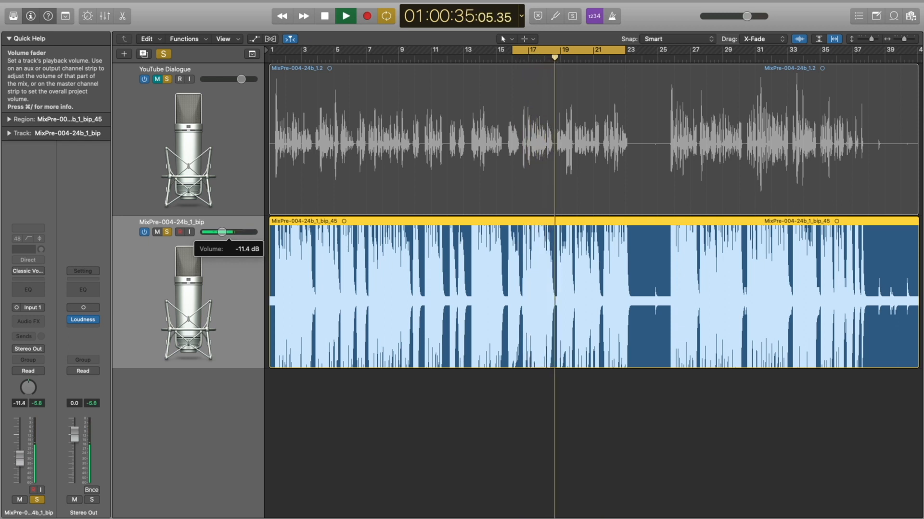
key(space)
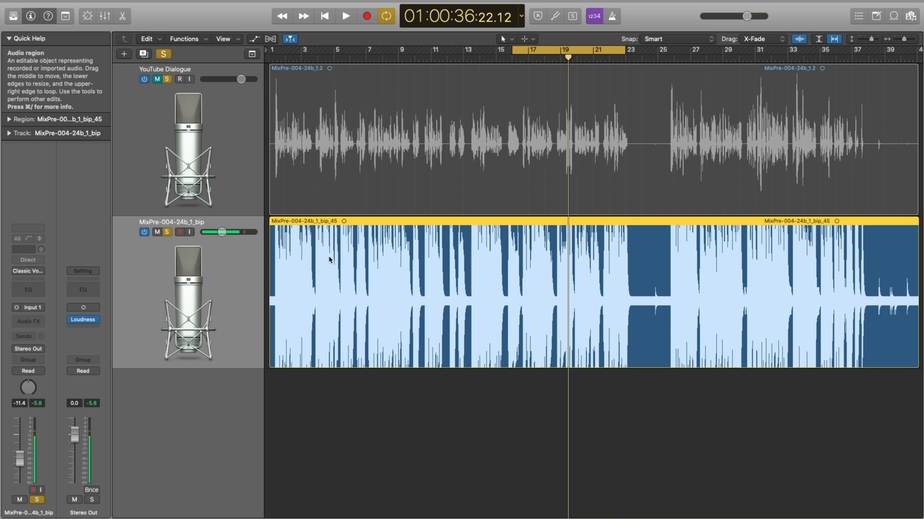
drag(221, 232, 227, 232)
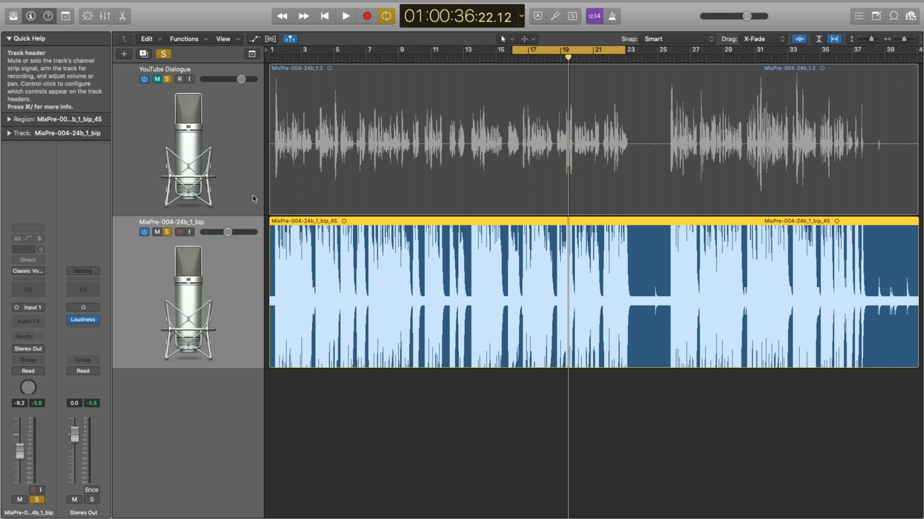
A/B compare YouTube Dialogue against MixPre during playback, ending with MixPre soloed.
click(167, 79)
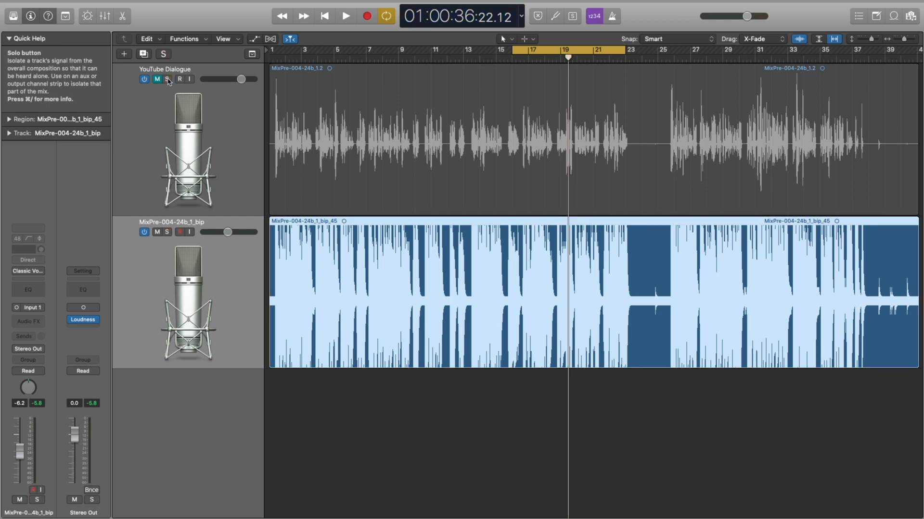
click(168, 79)
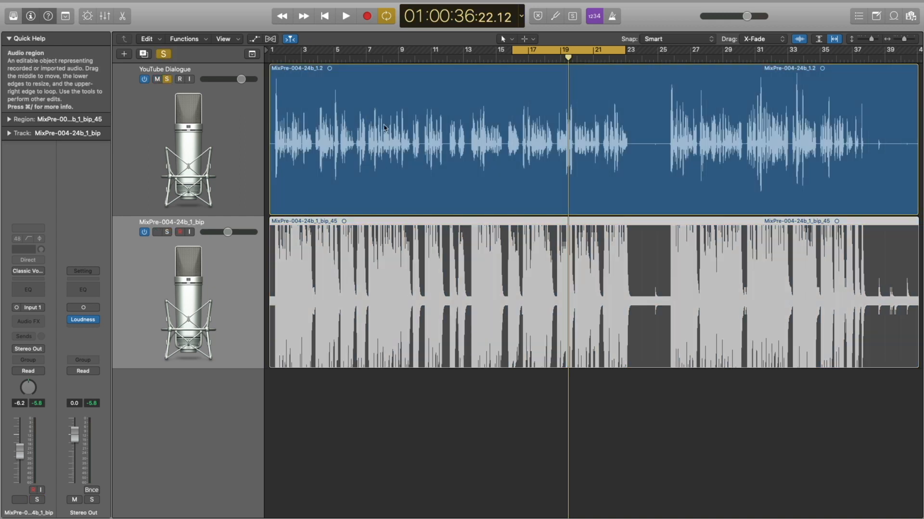
key(m)
key(space)
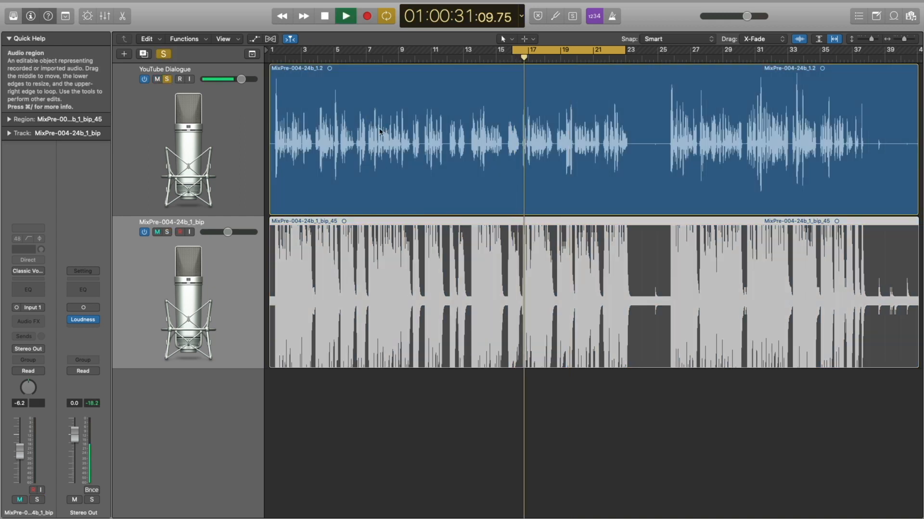
click(168, 232)
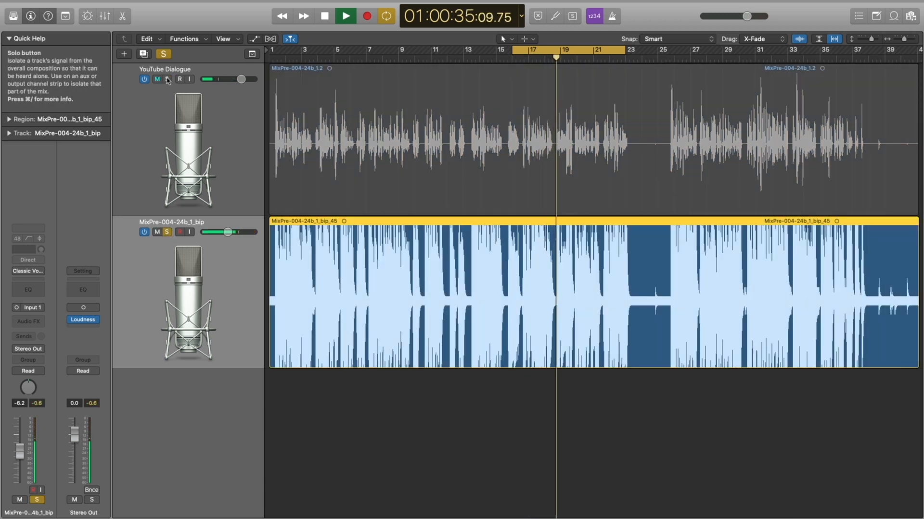
click(168, 79)
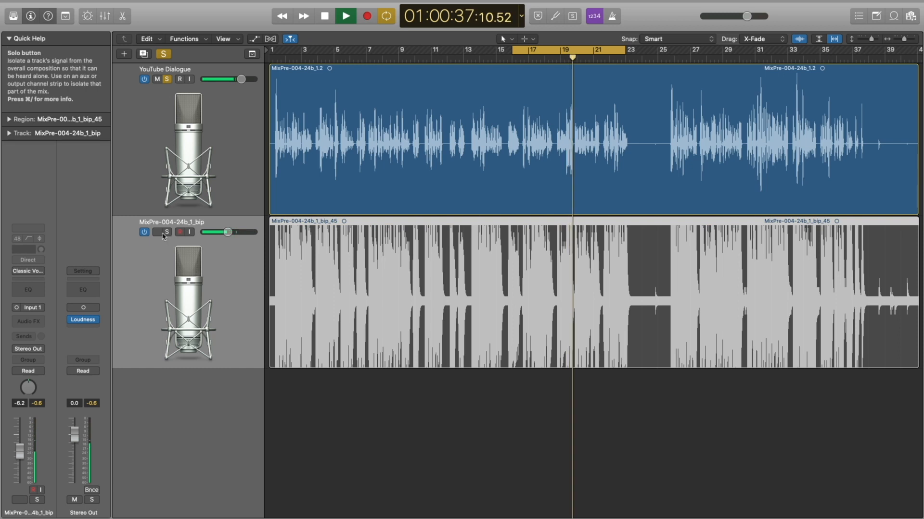
click(166, 232)
key(space)
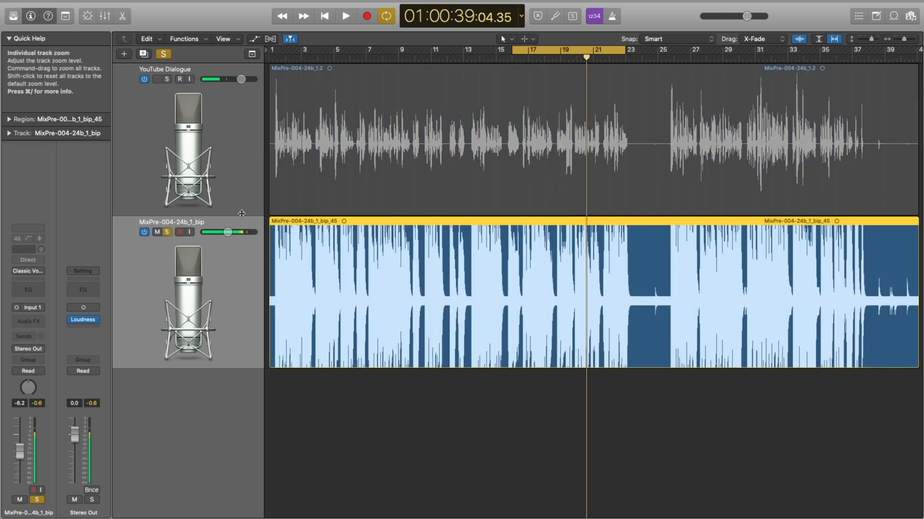